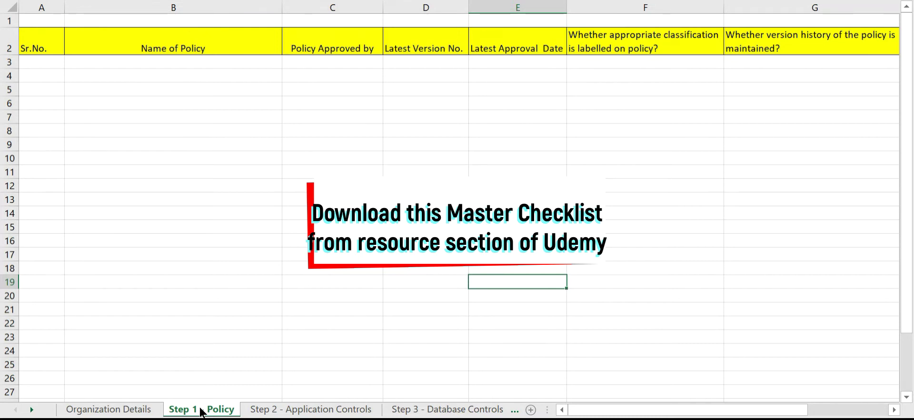
Step through the checklist headings from Name of Policy to the version history question.
click(125, 41)
key(Right)
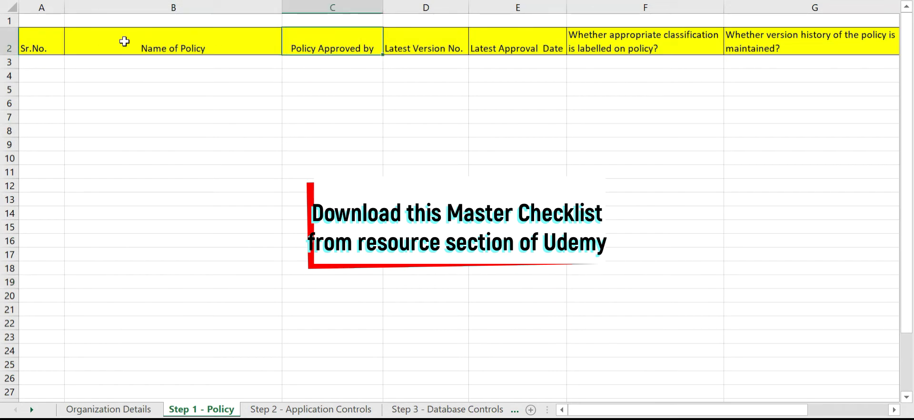
key(Right)
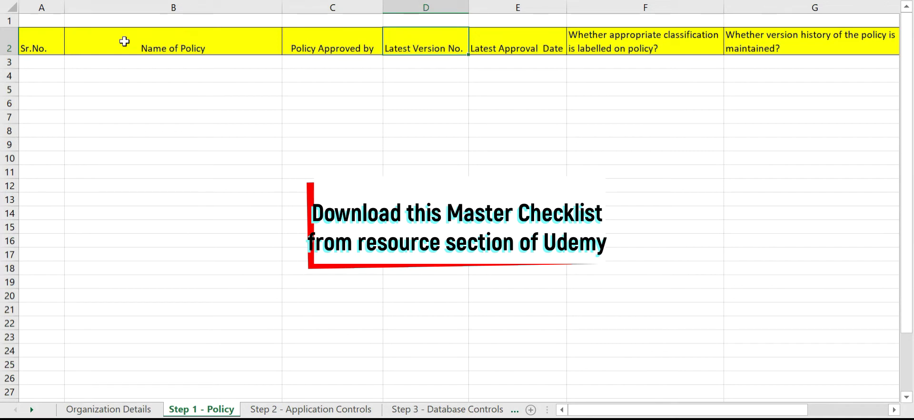
key(Right)
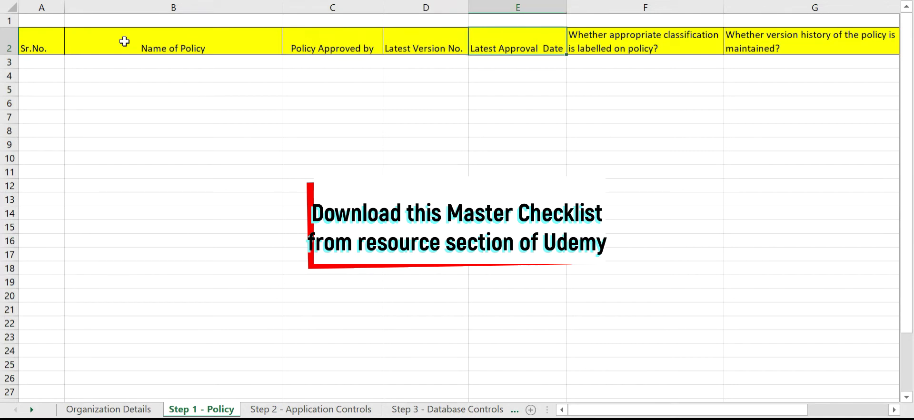
key(Right)
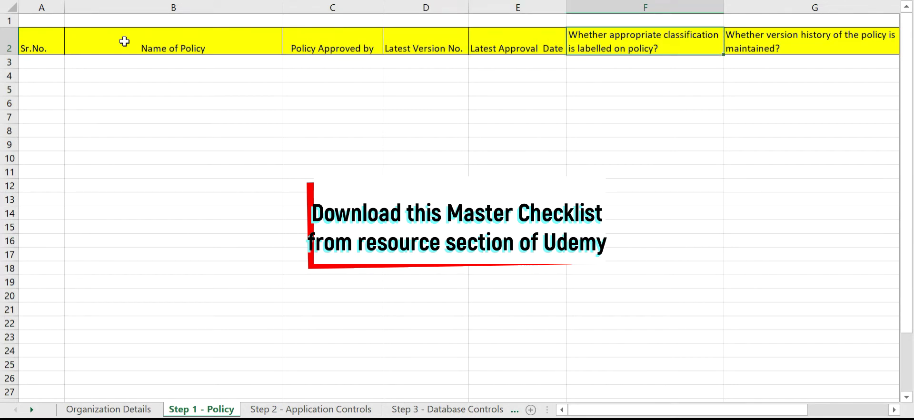
key(Right)
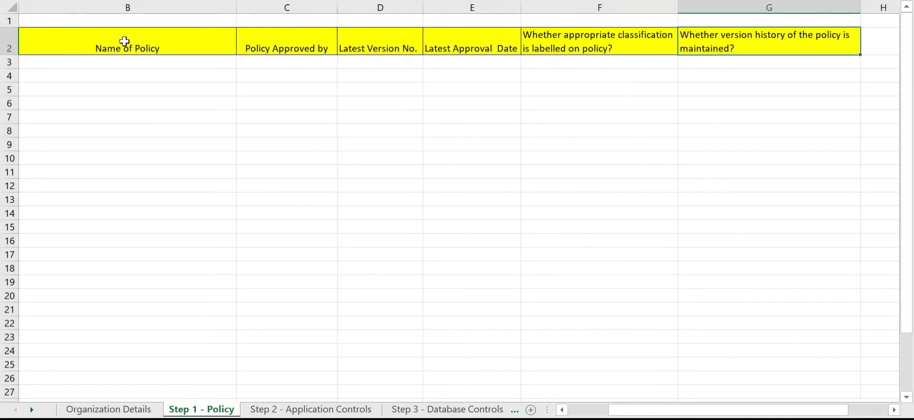
Move to the row 3 Name of Policy cell, then select columns E and F.
key(Down)
key(Left)
key(Left)
key(Left)
key(Left)
key(Left)
key(Left)
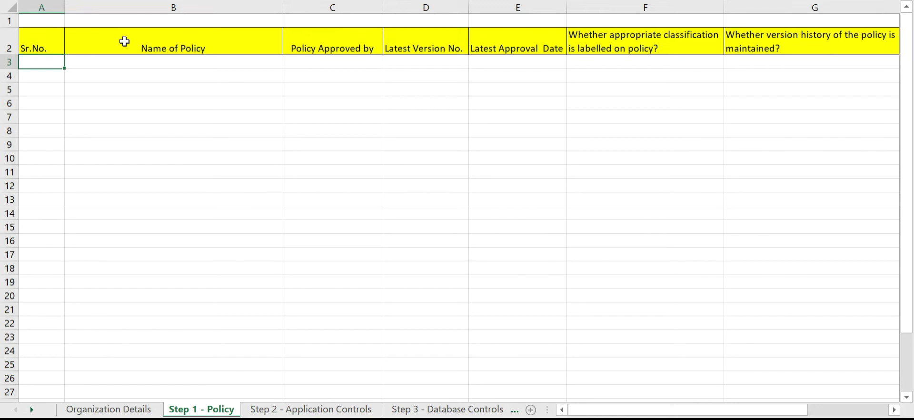
key(Tab)
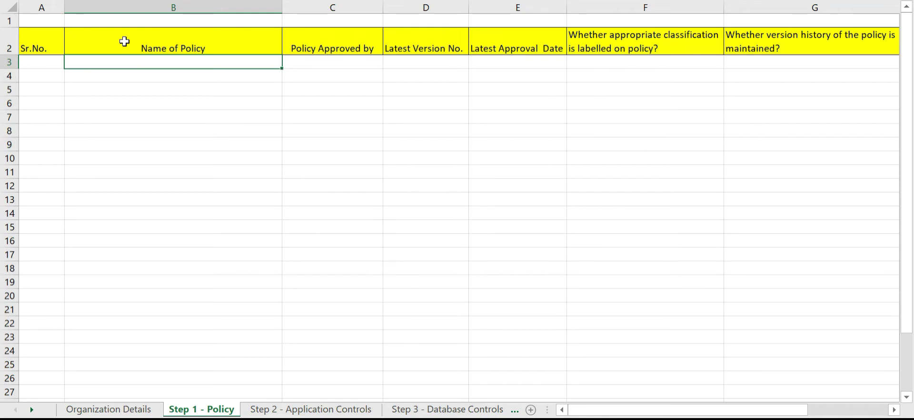
drag(516, 8, 680, 10)
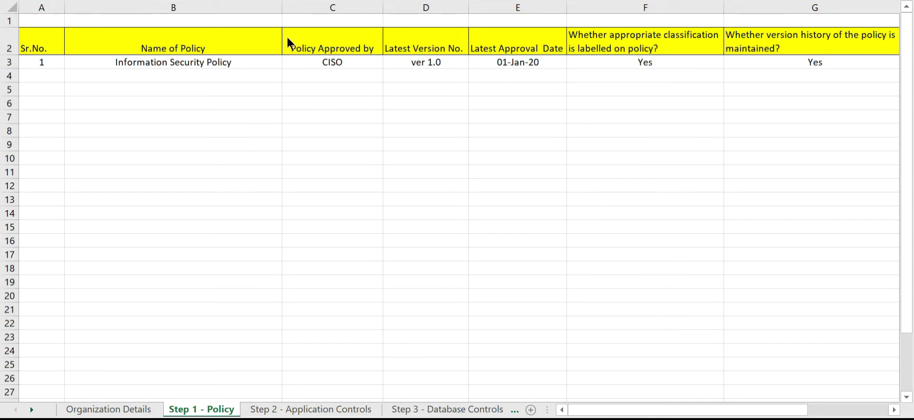
Select the Policy Approved by column C and switch to the Word policy document.
click(333, 9)
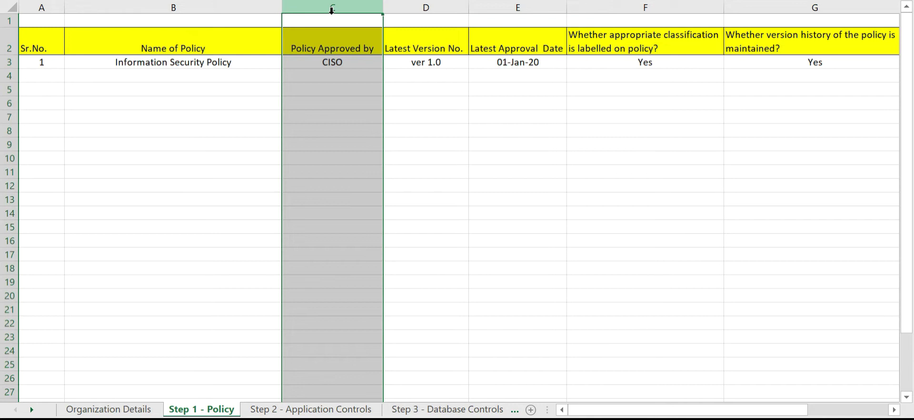
key(alt+Tab)
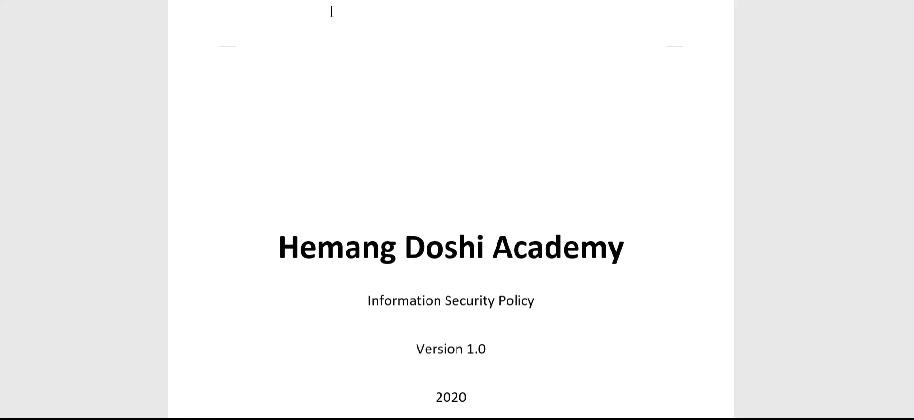
Search the policy document for 'policy app' to locate the approval section.
key(alt+Tab)
key(alt+Tab)
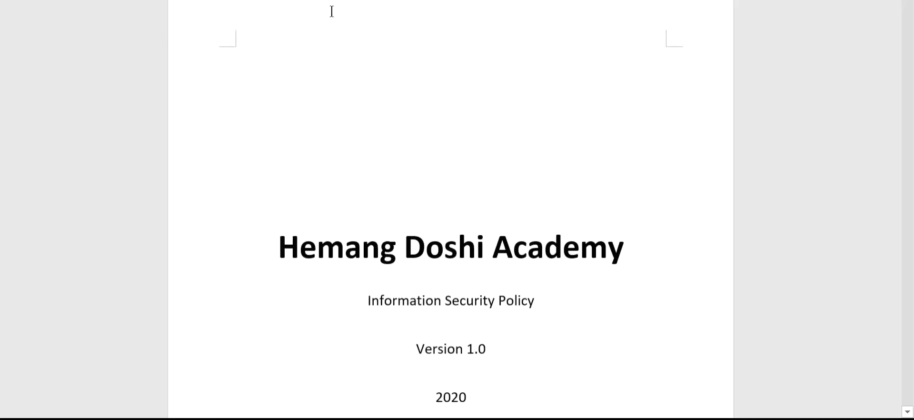
key(ctrl+f)
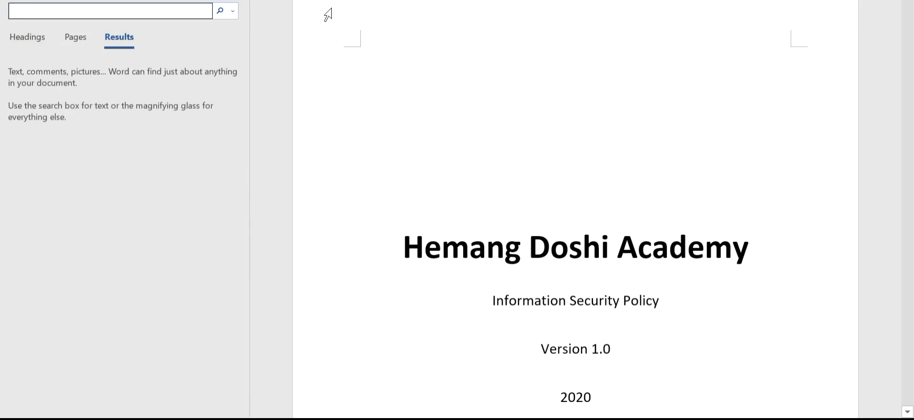
text(poli)
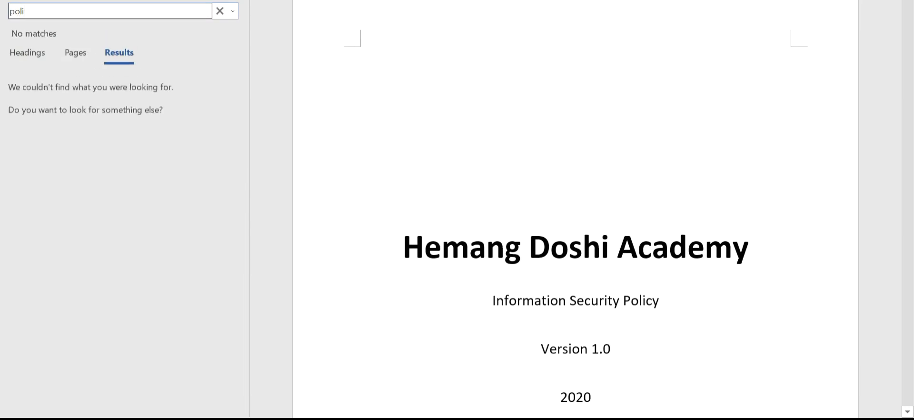
text(cy )
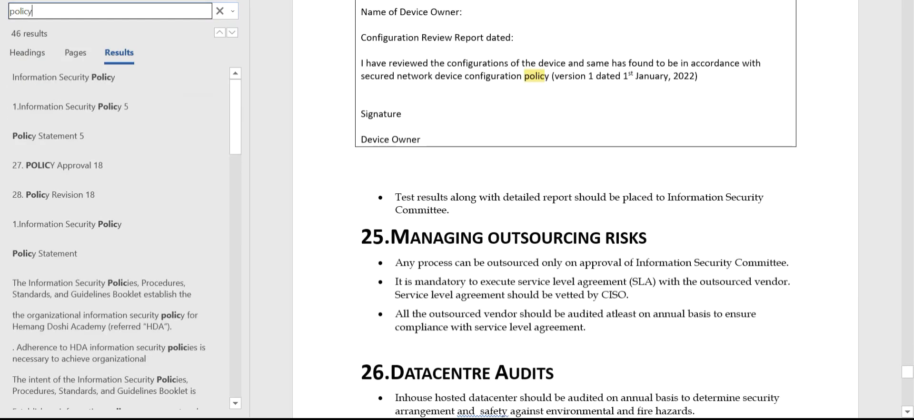
text(app)
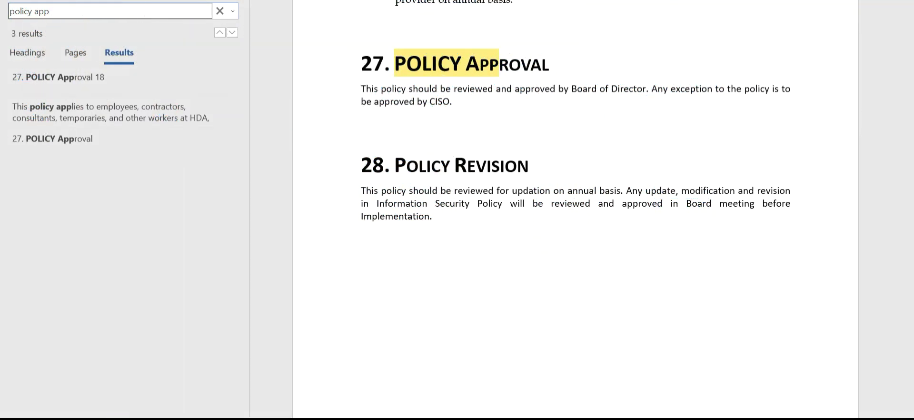
Scroll the policy up to the page 2 document control table showing the CISO approver.
key(alt+Tab)
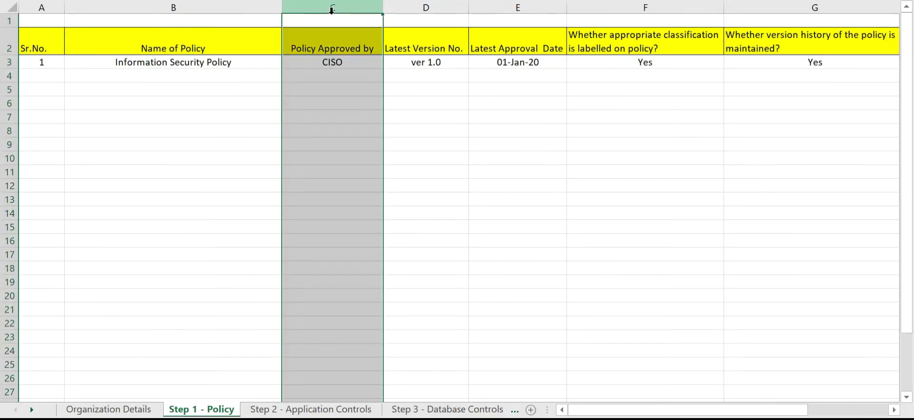
key(alt+Tab)
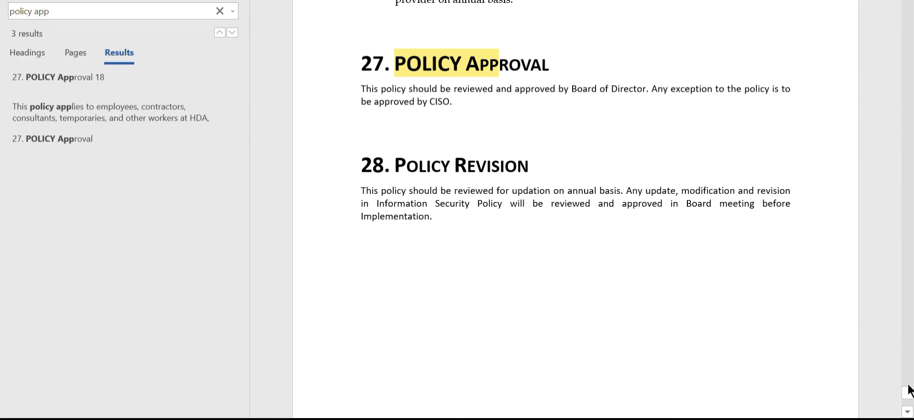
drag(908, 395, 900, 16)
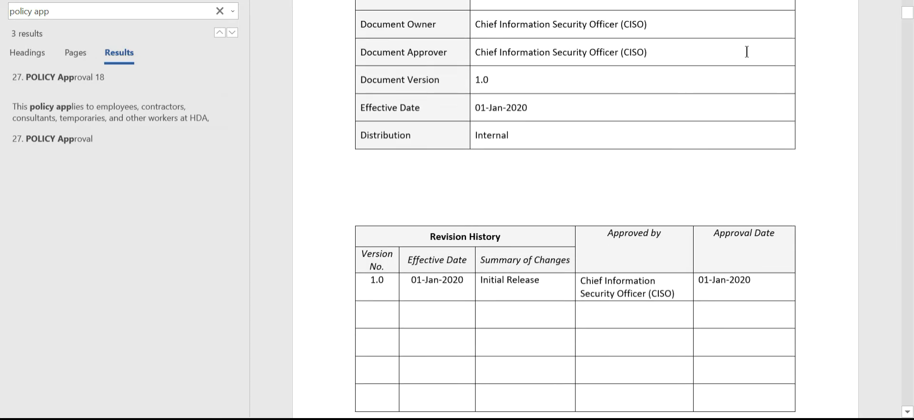
Highlight the CISO approver text in Word, then select the CISO entry in Excel cell C3.
drag(679, 54, 399, 58)
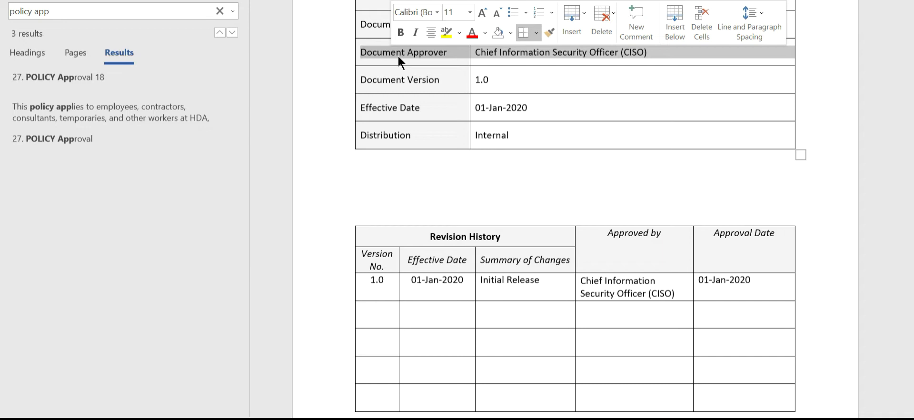
key(alt+Tab)
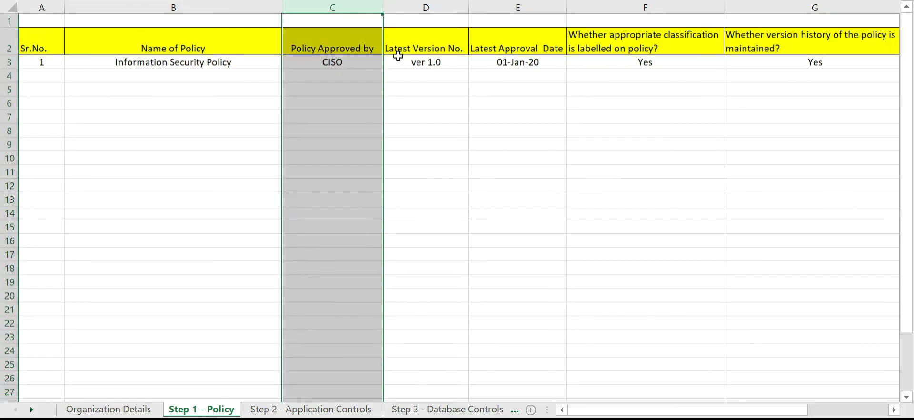
click(421, 78)
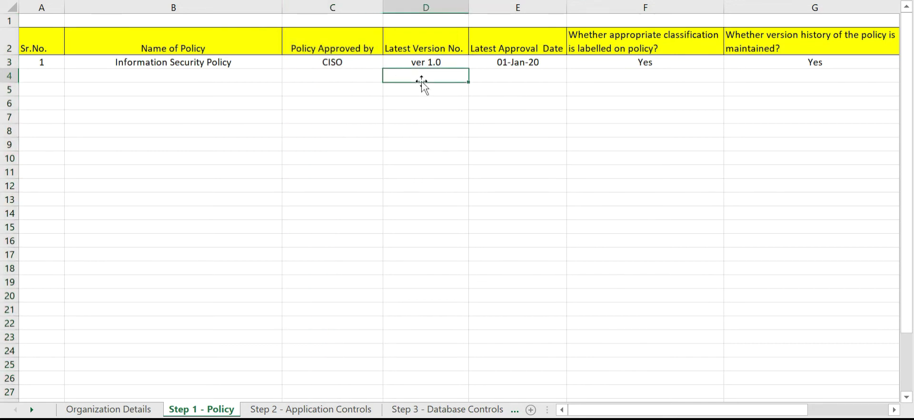
click(335, 63)
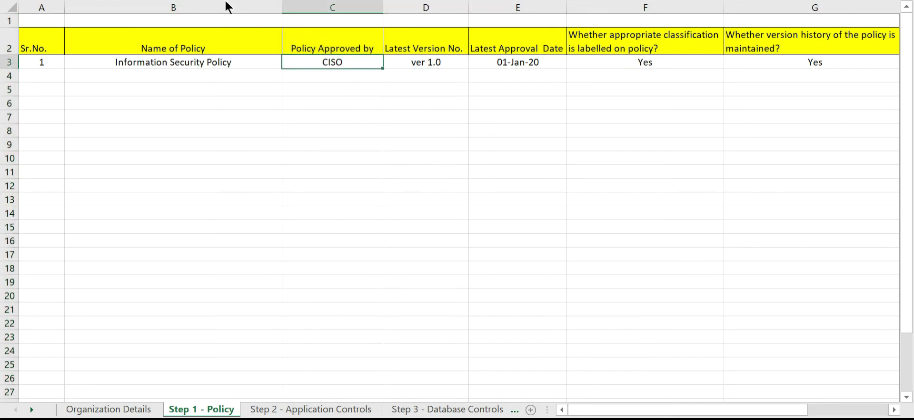